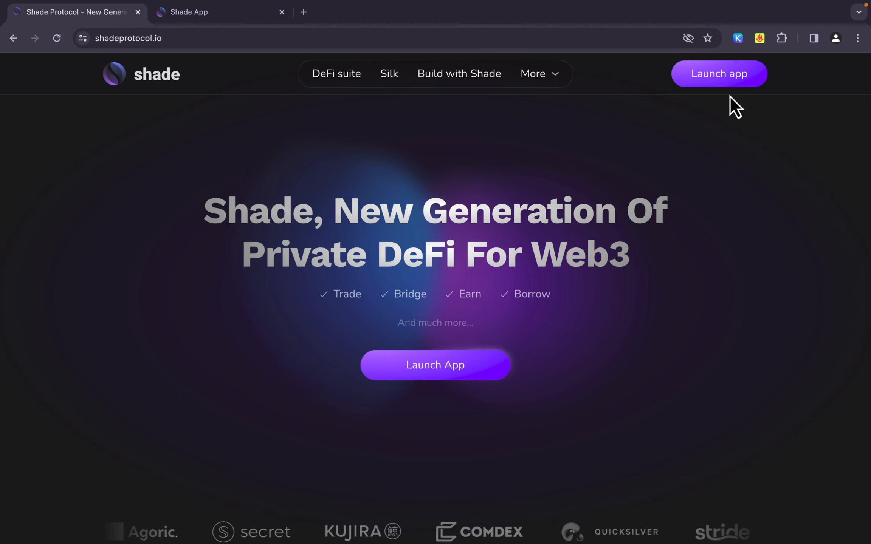
Step: Switch to the Shade App portfolio and examine the assets list for the public SCRT and private sSCRT entries
click(223, 20)
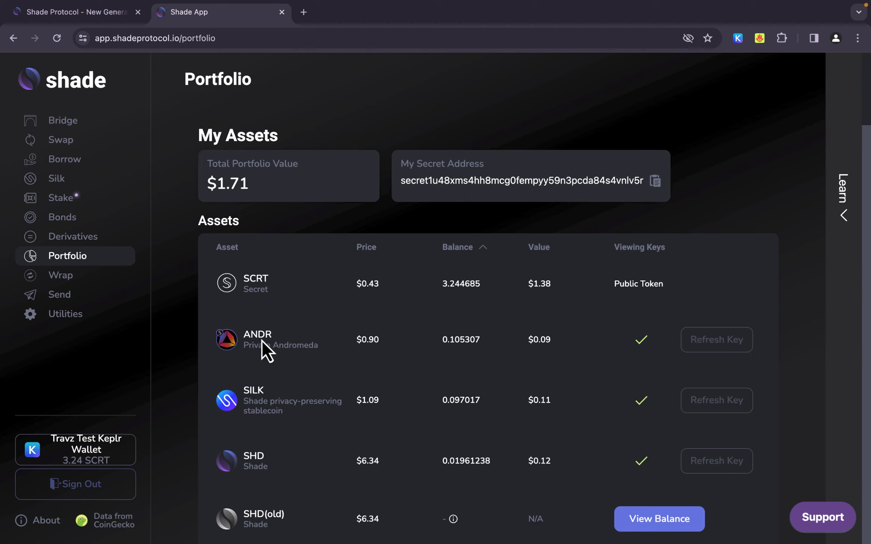
triple_click(629, 286)
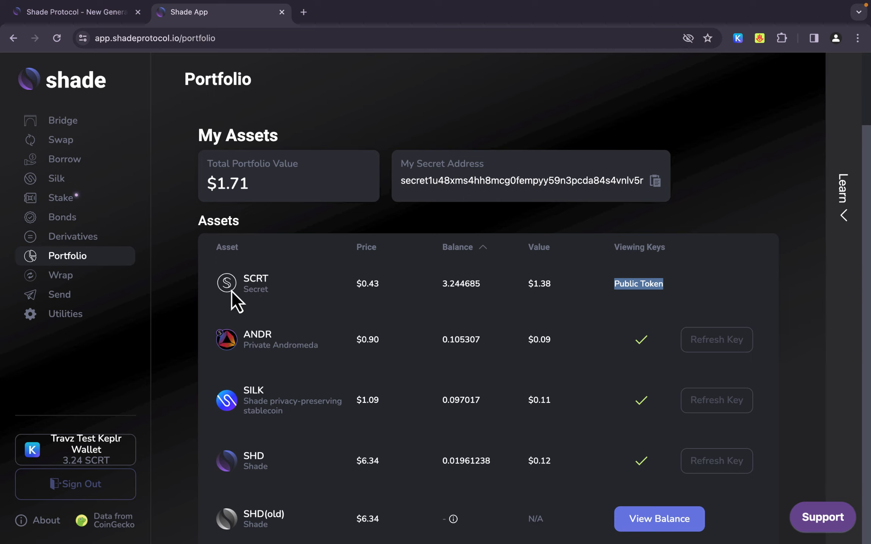
click(274, 288)
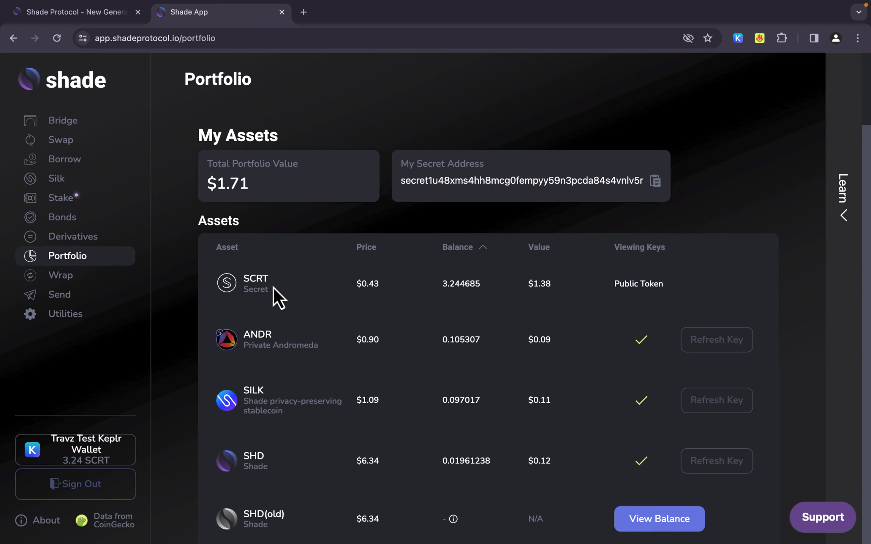
scroll(274, 287, down, 7)
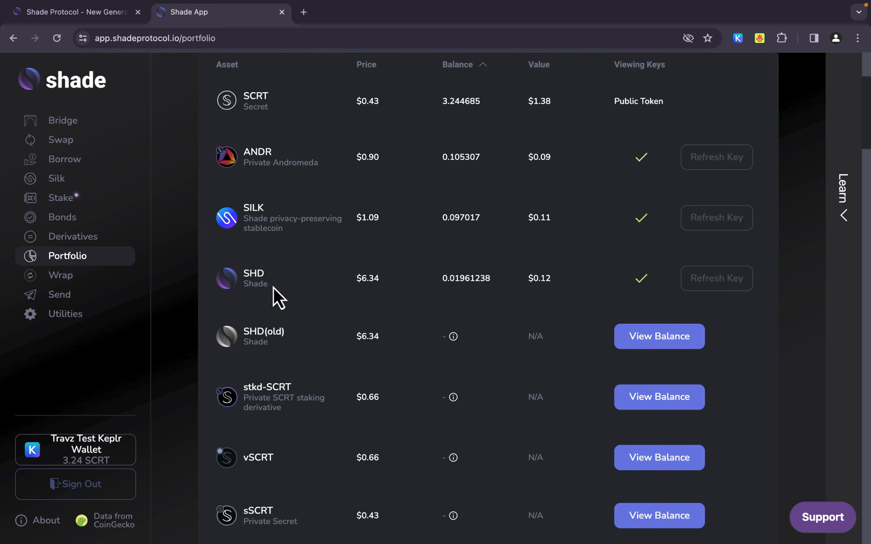
scroll(273, 288, down, 1)
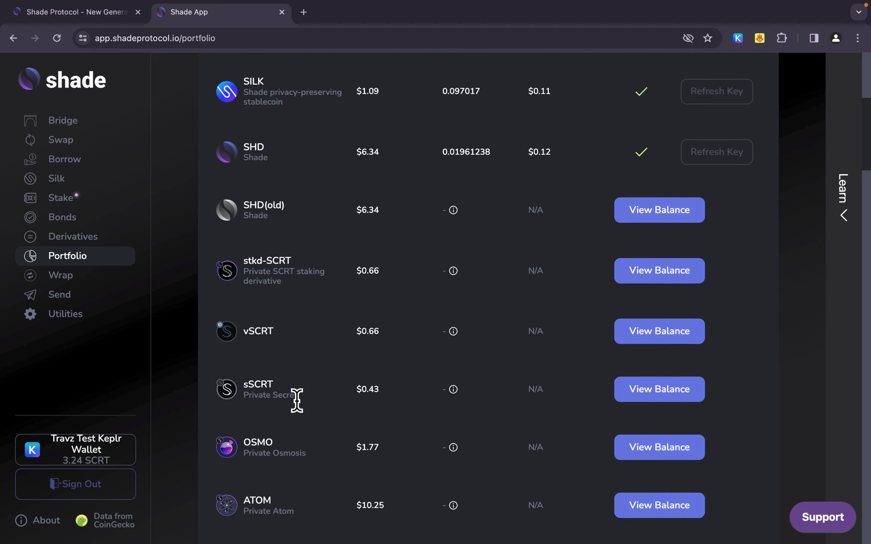
drag(298, 397, 245, 400)
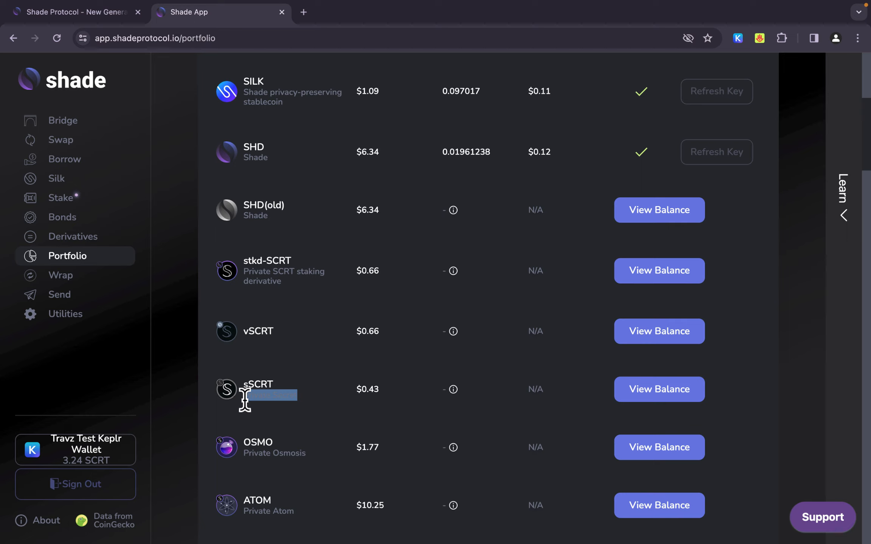
click(247, 405)
scroll(287, 391, up, 8)
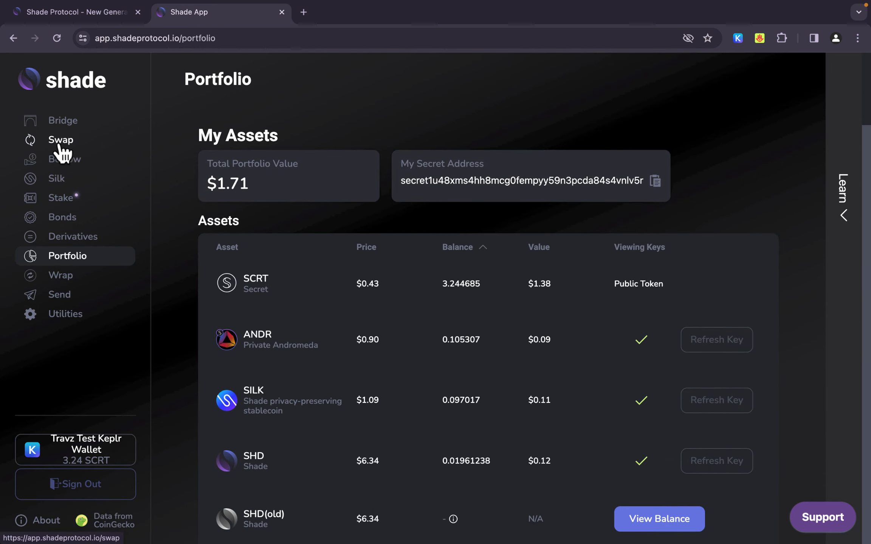
Step: Set up a swap from ANDR to sSCRT on the Swap page
click(61, 146)
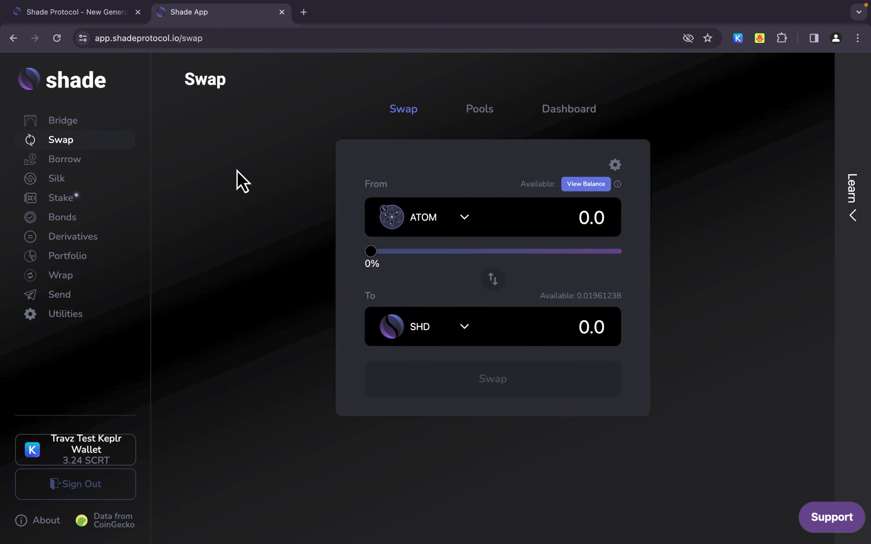
click(436, 216)
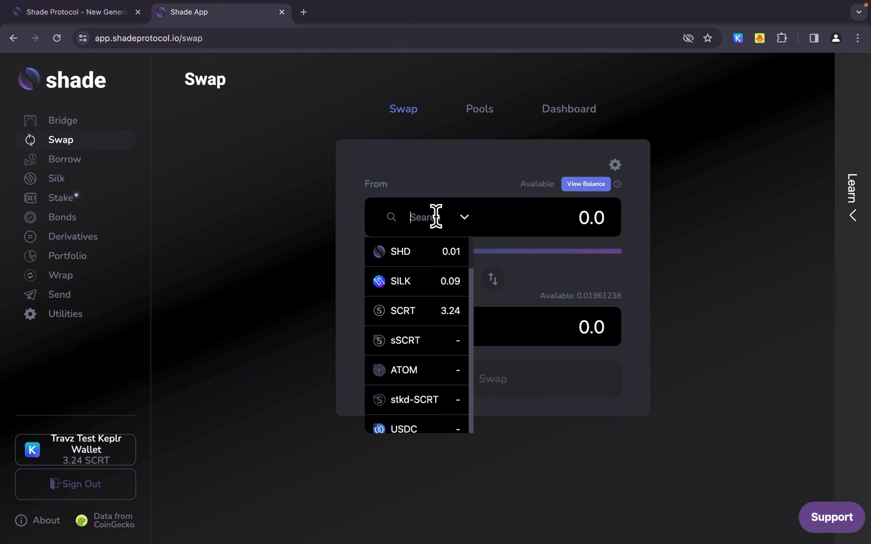
text(sa)
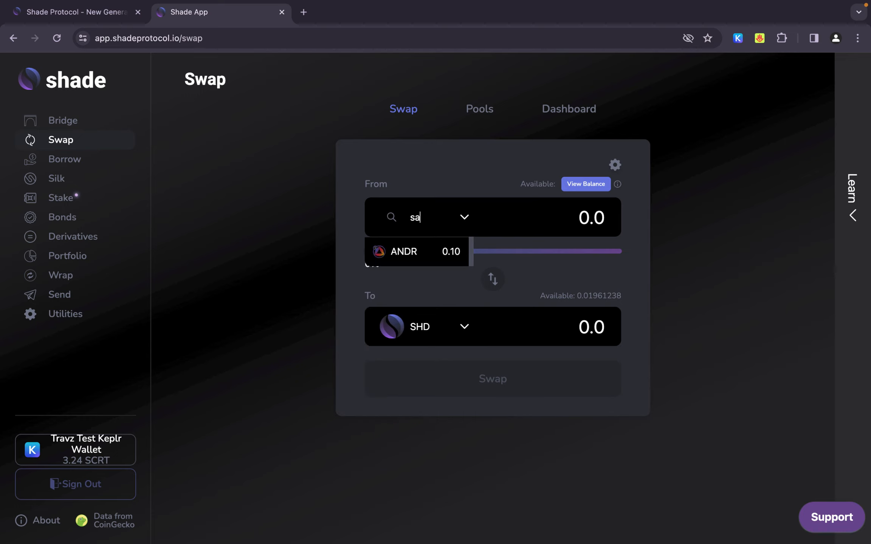
click(406, 257)
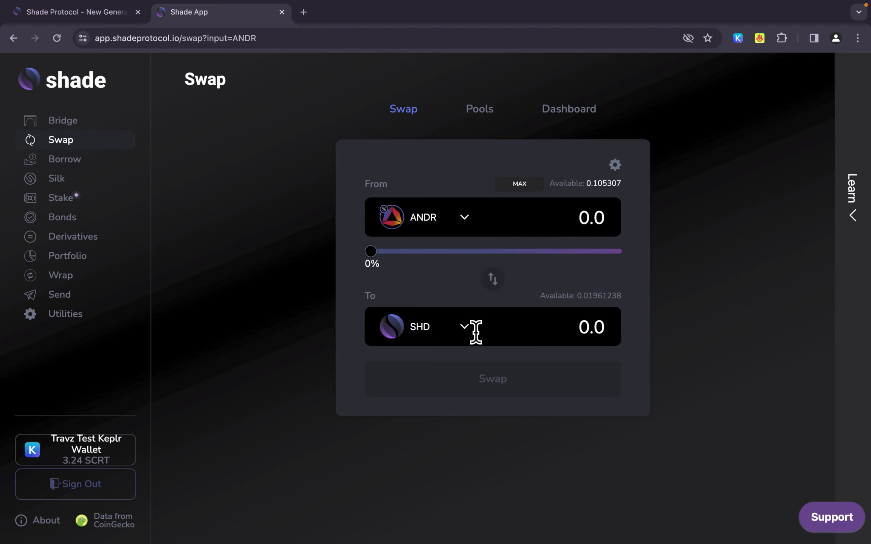
click(438, 326)
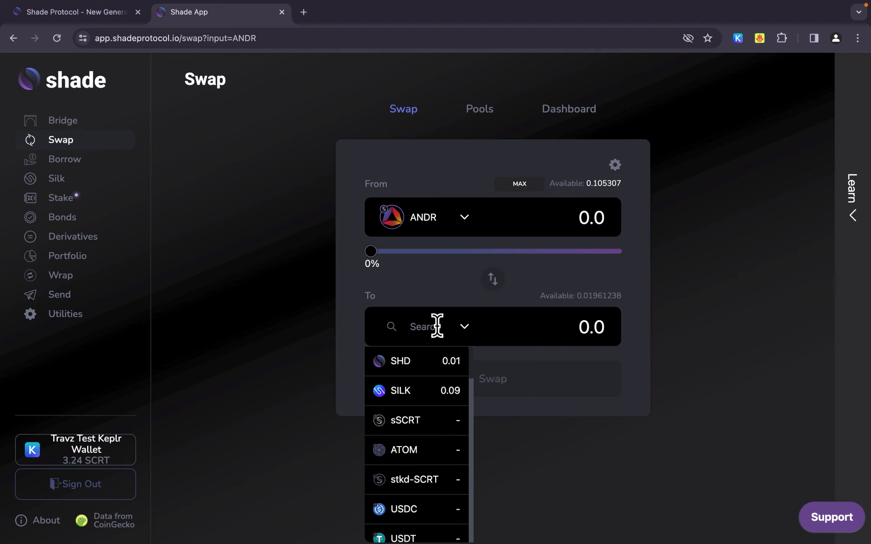
text(scrt)
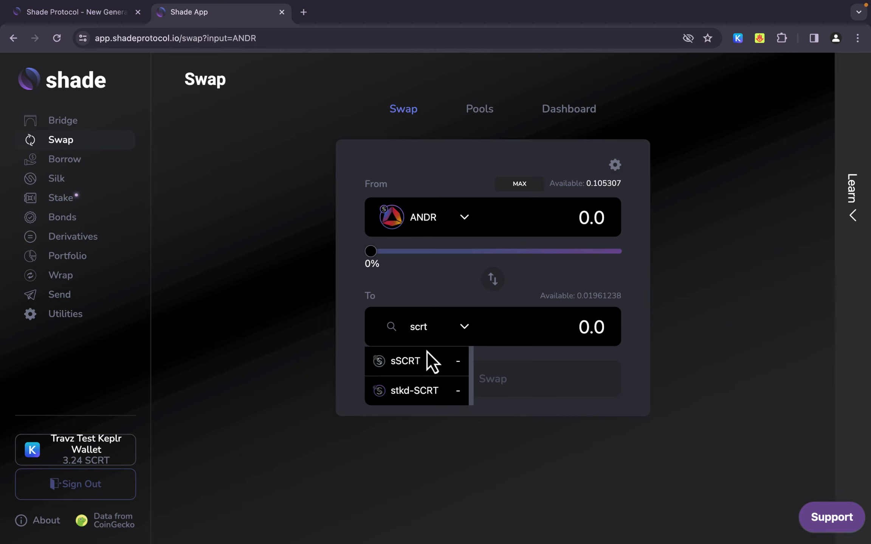
click(407, 368)
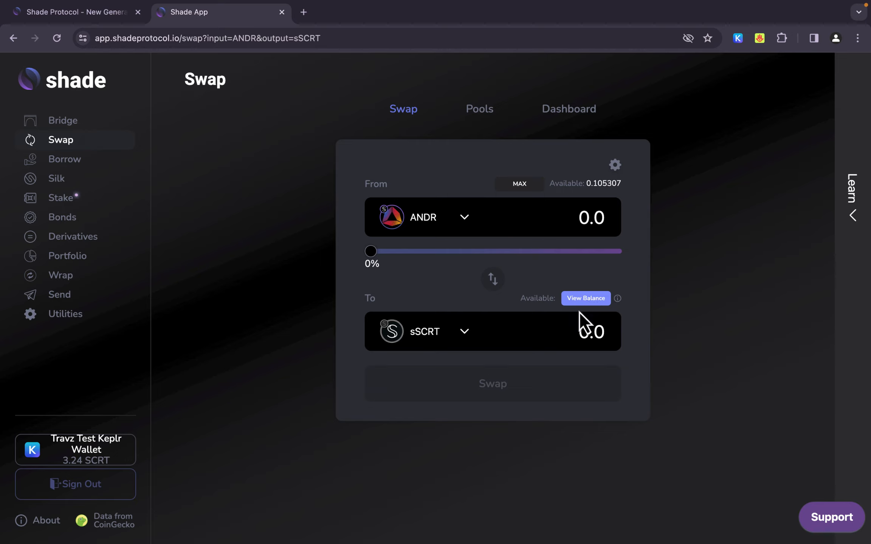
Step: Request the sSCRT balance and confirm adding the token with its viewing key in the Keplr wallet
click(586, 299)
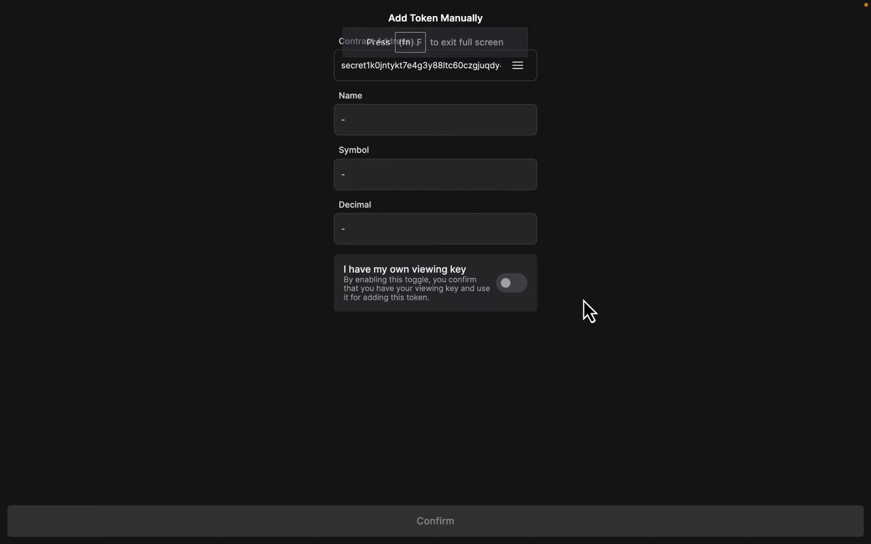
click(453, 526)
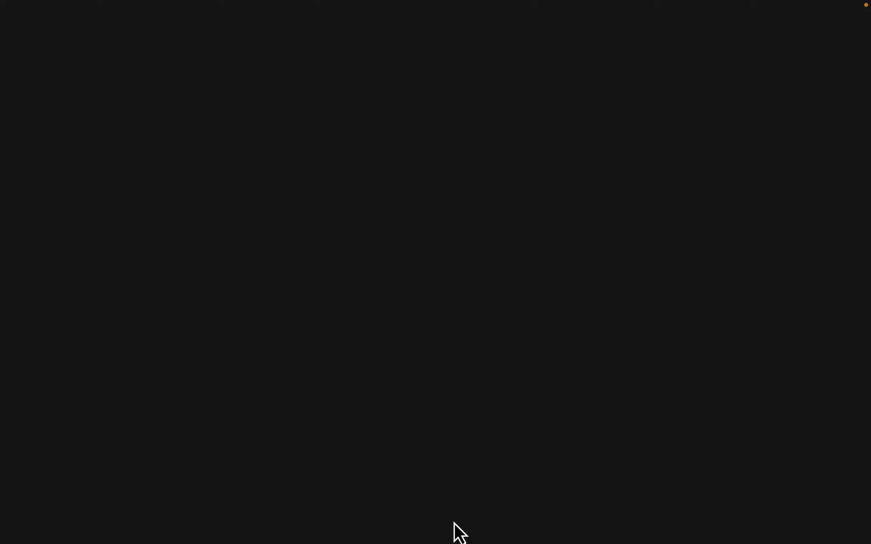
click(462, 517)
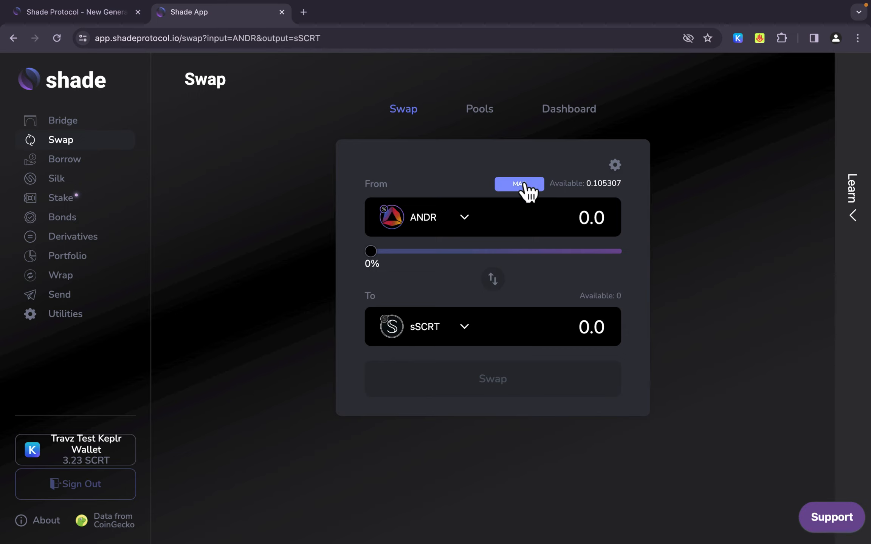
Step: Enter 0.05 ANDR as the amount to swap for sSCRT and submit the swap
click(599, 219)
text(0.0)
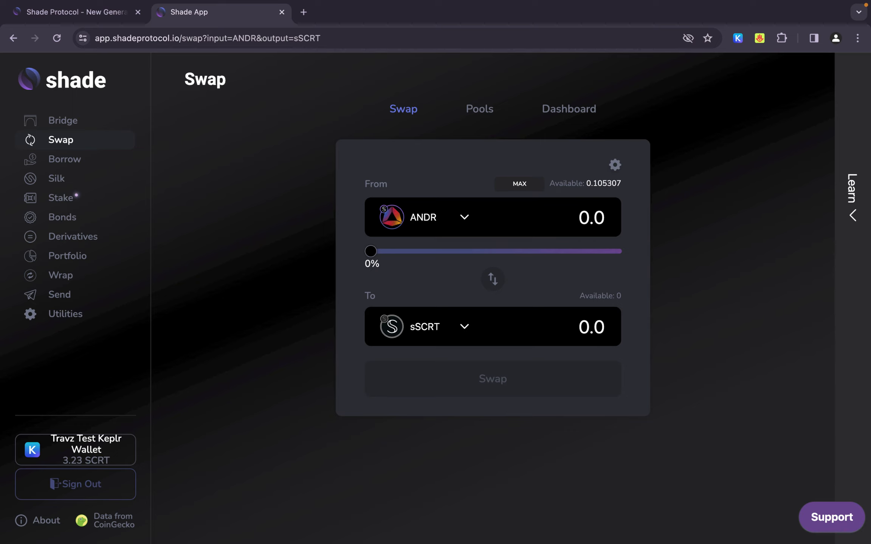
text(5)
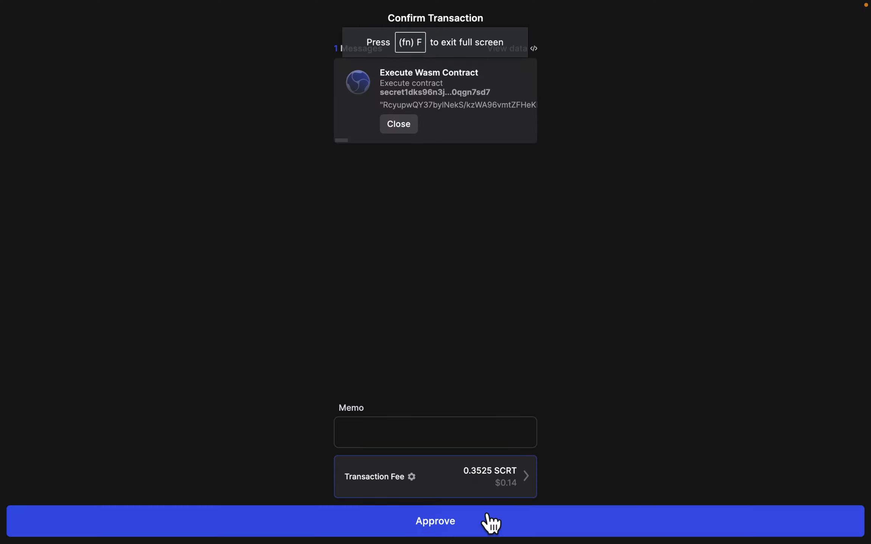
Step: Set the transaction fee to Low and approve the swap transaction in the Keplr wallet
click(444, 474)
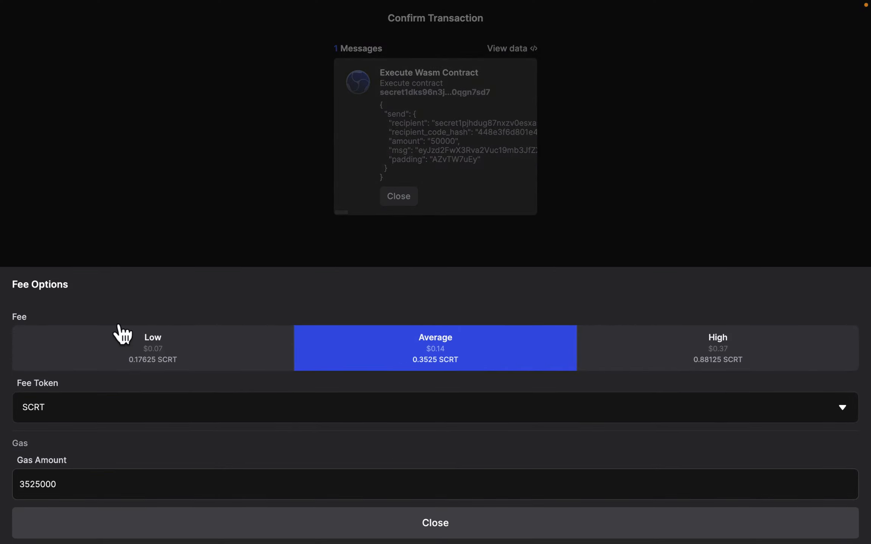
click(131, 345)
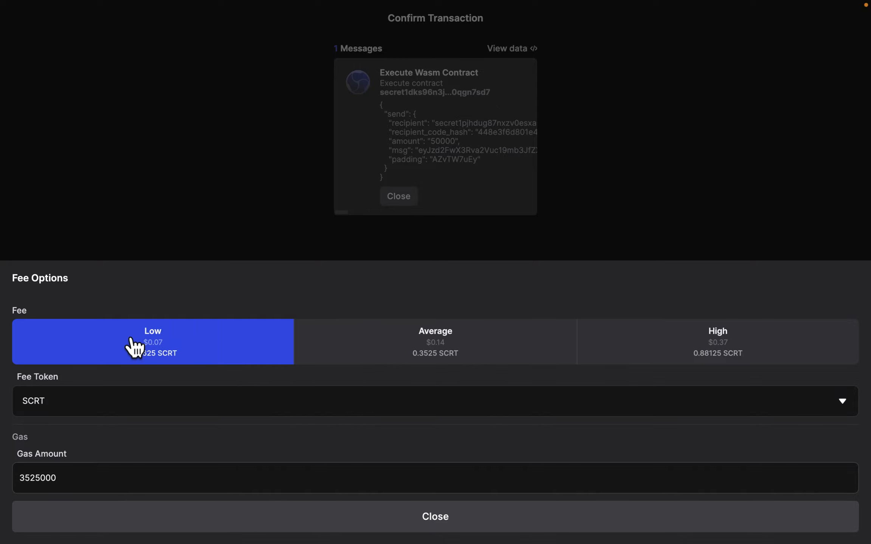
click(473, 523)
click(485, 521)
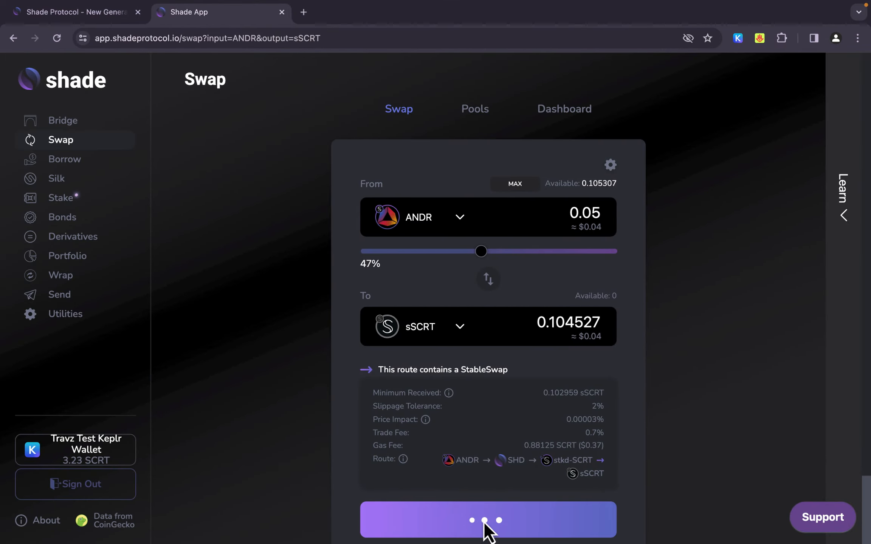
Step: Open the portfolio to review the SCRT and sSCRT balances and dismiss the swap notification
mouse_move(425, 419)
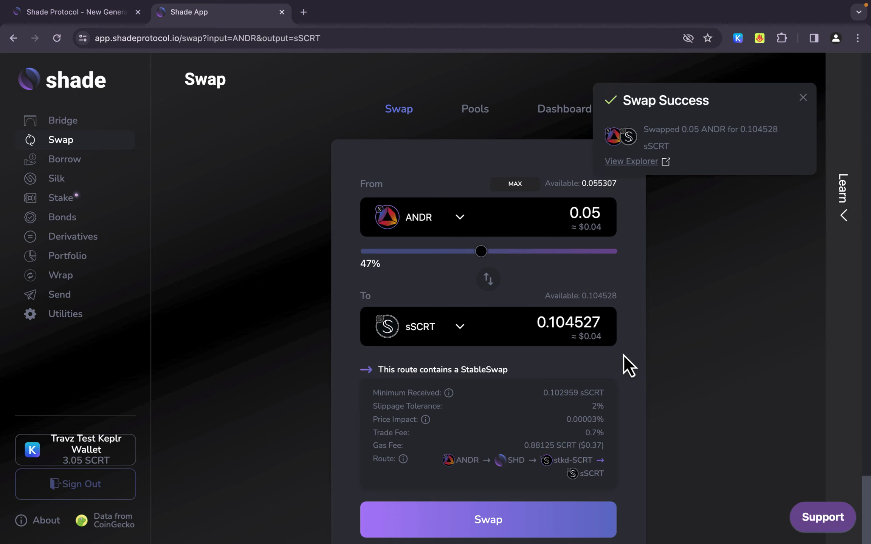
click(66, 261)
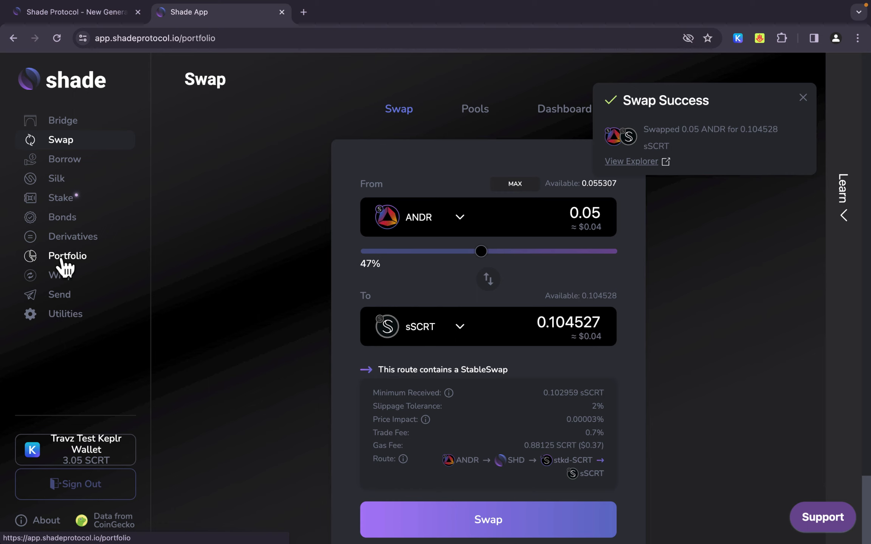
click(803, 99)
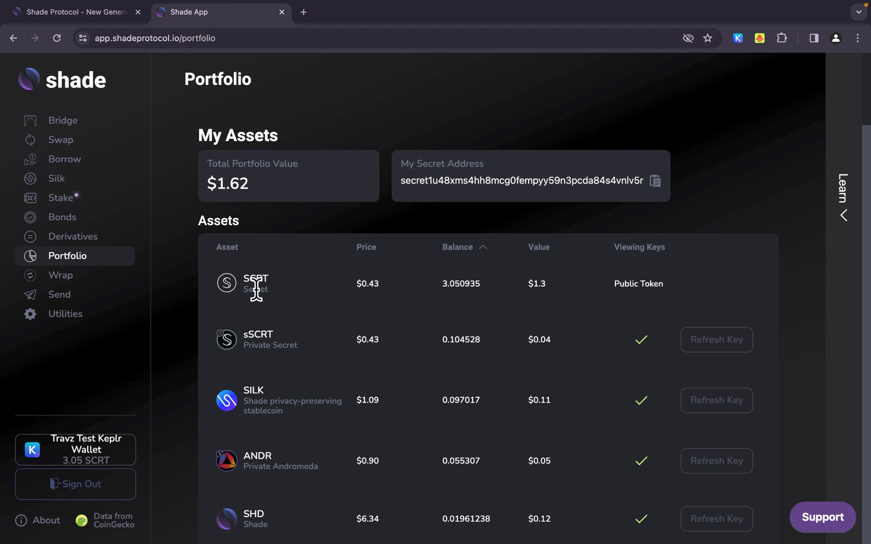
Step: Unwrap the maximum available sSCRT into SCRT on the Wrap page and approve the transaction in the Keplr wallet
click(62, 283)
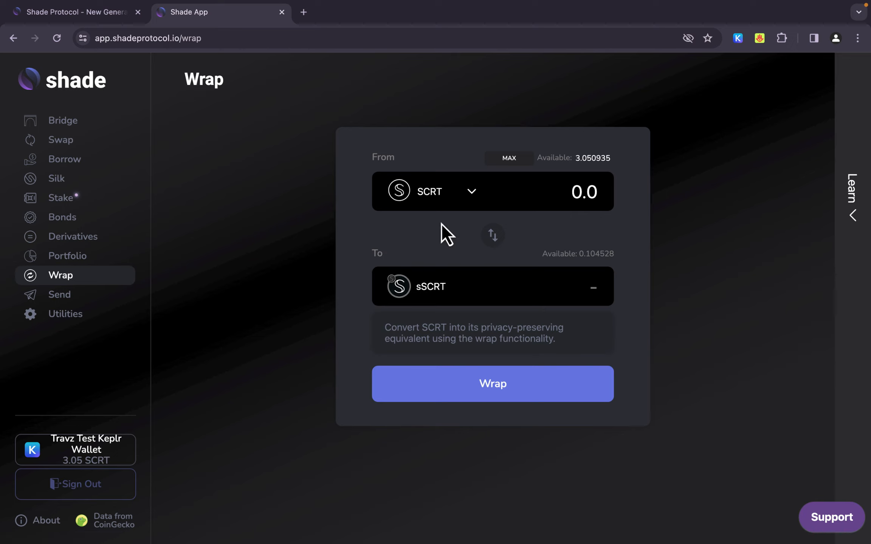
click(493, 237)
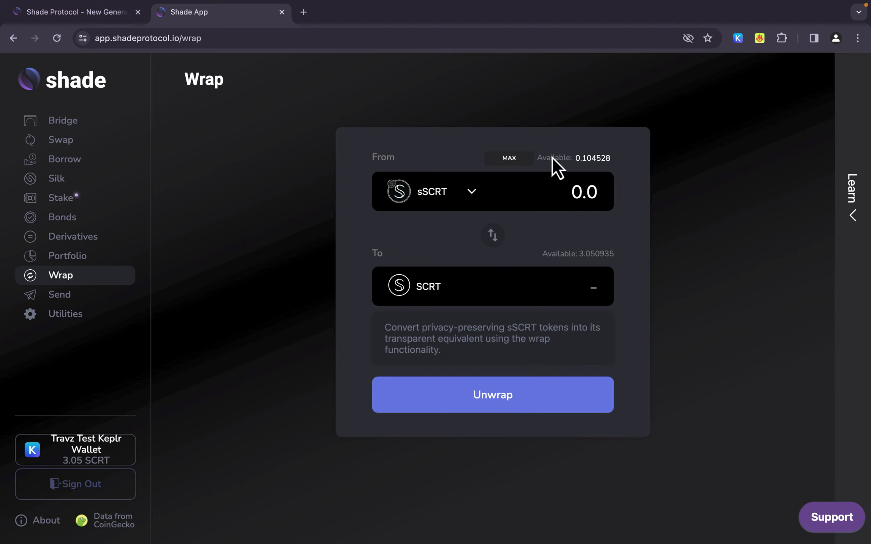
click(509, 166)
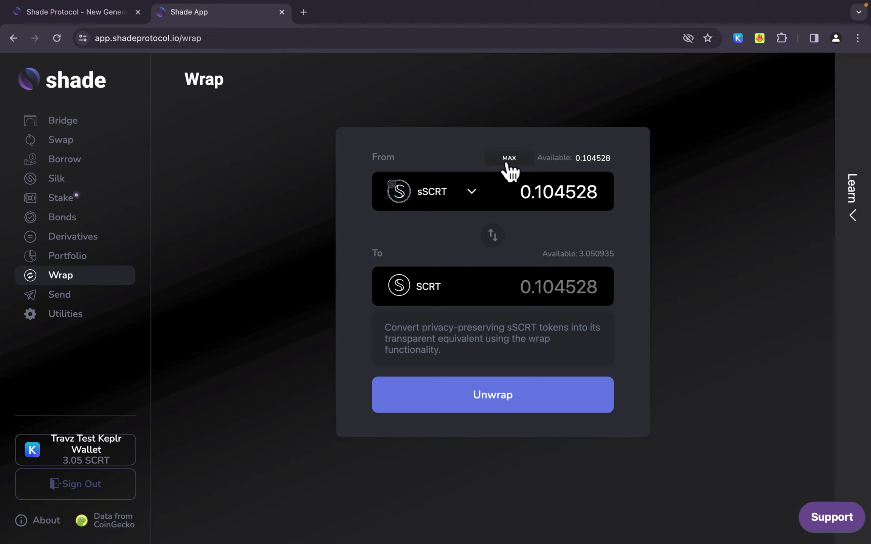
click(498, 404)
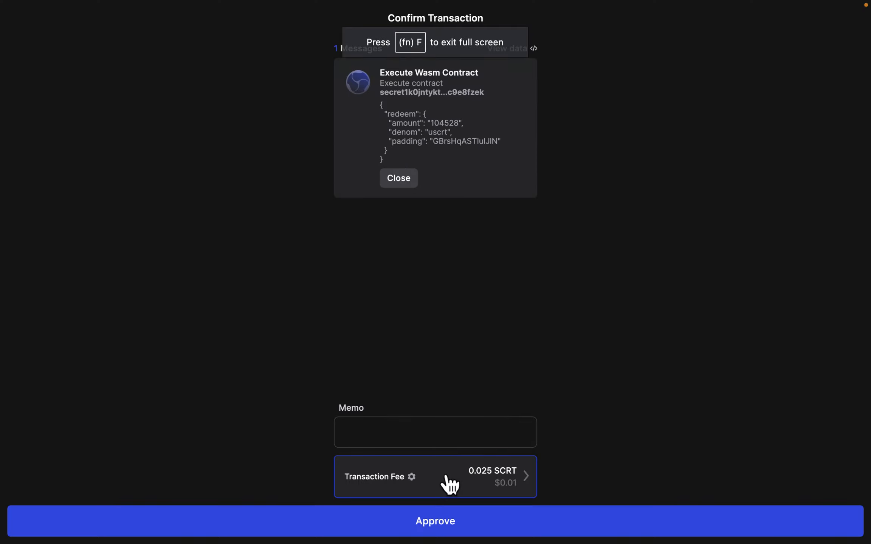
click(449, 521)
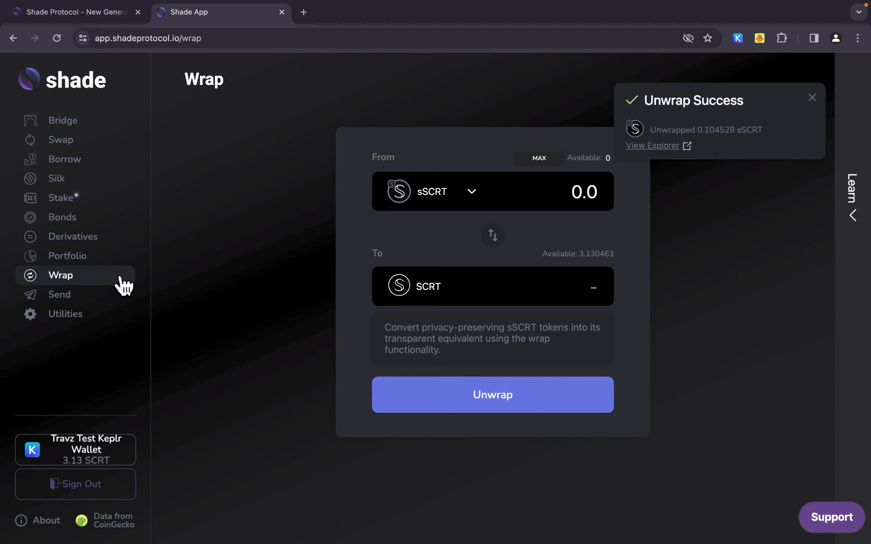
Step: Return to the portfolio and check the SCRT and sSCRT balances after unwrapping
click(72, 261)
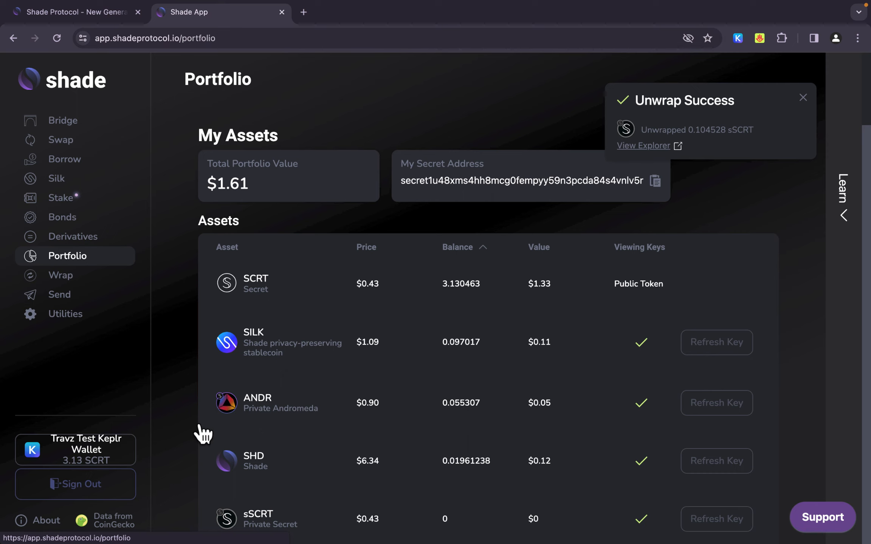
scroll(201, 432, down, 2)
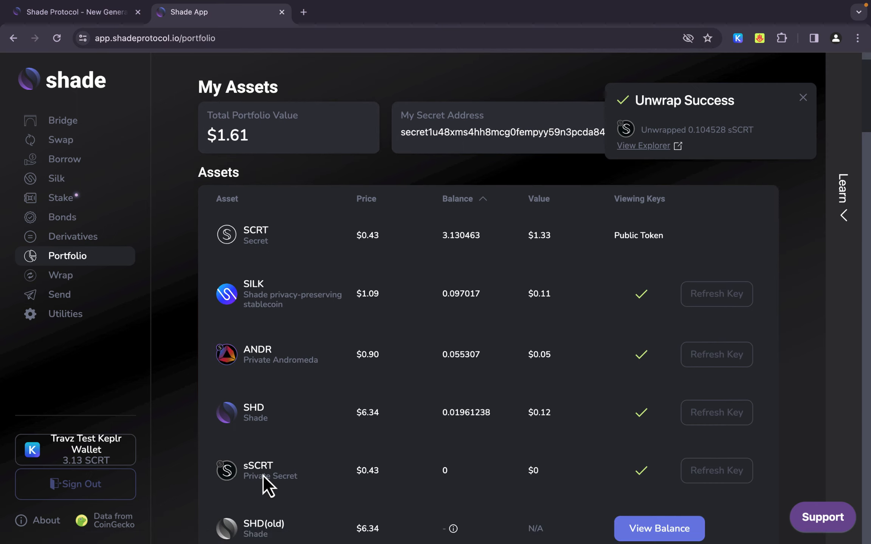
scroll(196, 330, up, 2)
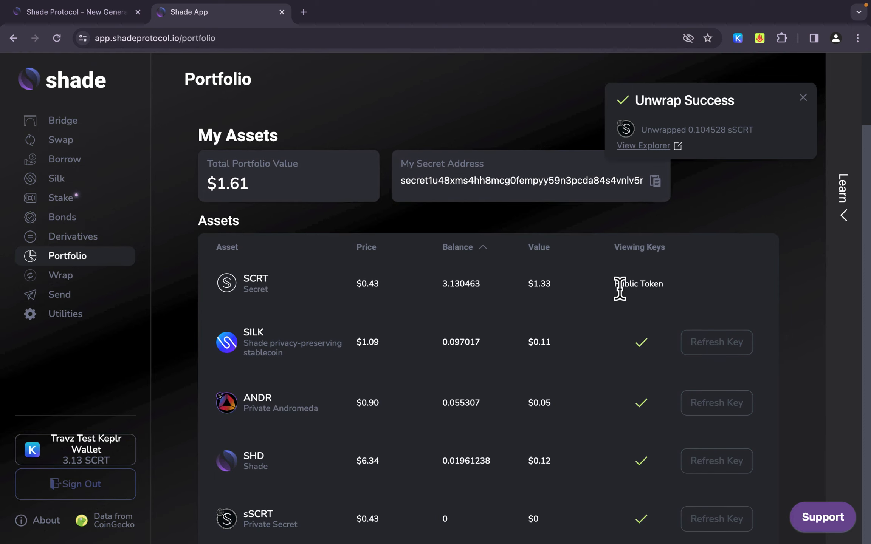
Step: Examine the SCRT balance in the Keplr wallet's asset list, close the wallet and dismiss the unwrap notification
click(737, 38)
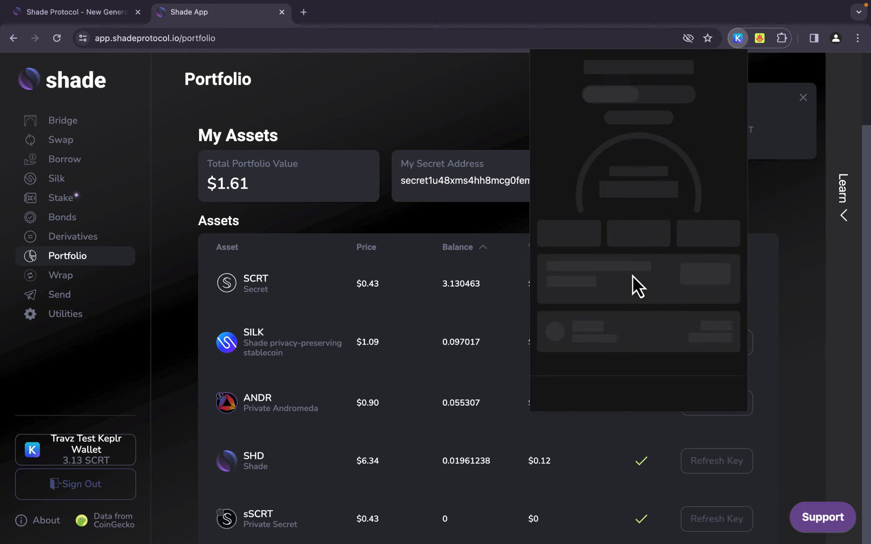
scroll(632, 276, down, 5)
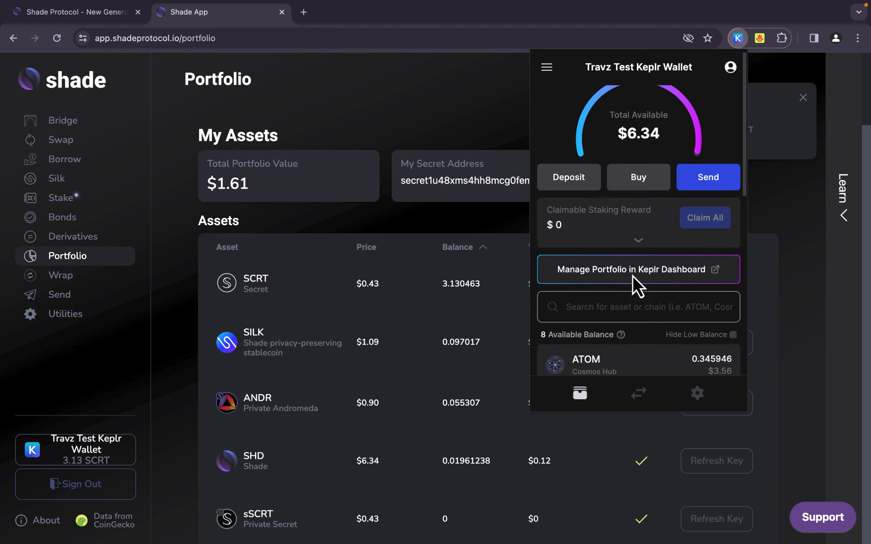
scroll(636, 286, down, 2)
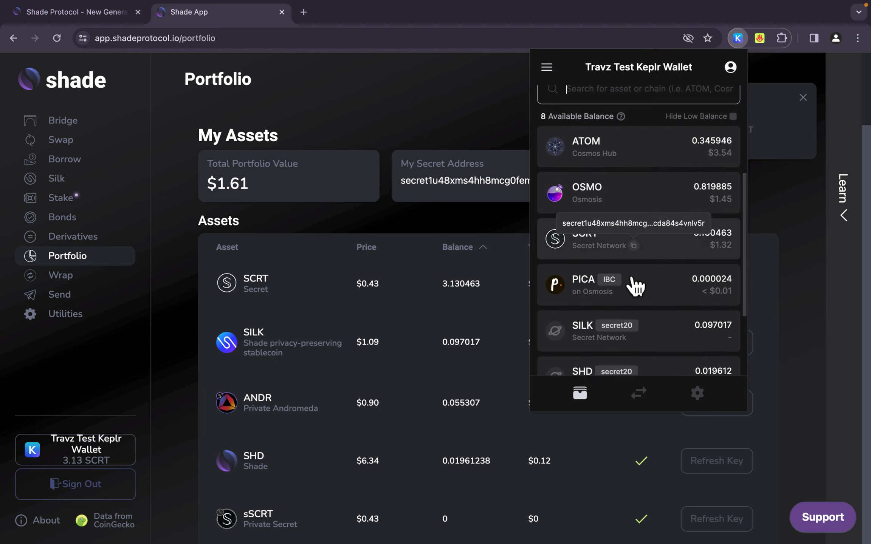
scroll(635, 286, down, 1)
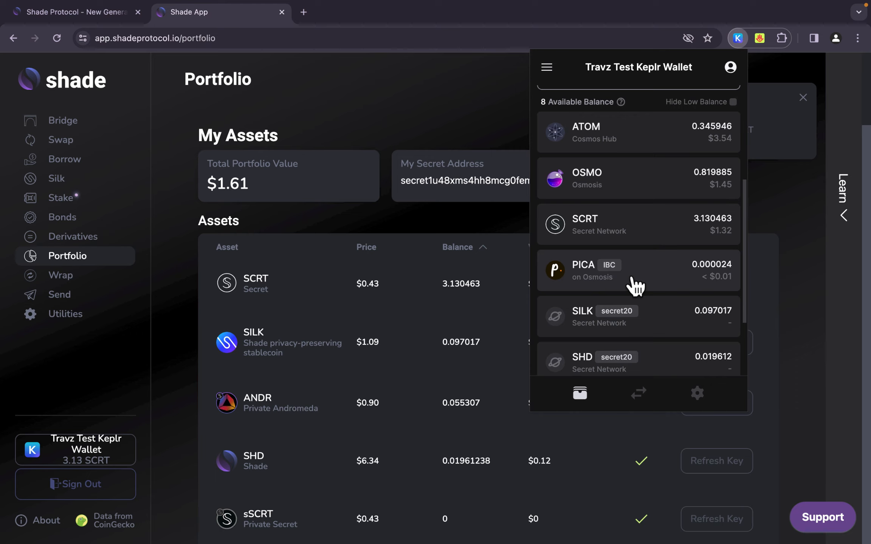
mouse_move(636, 229)
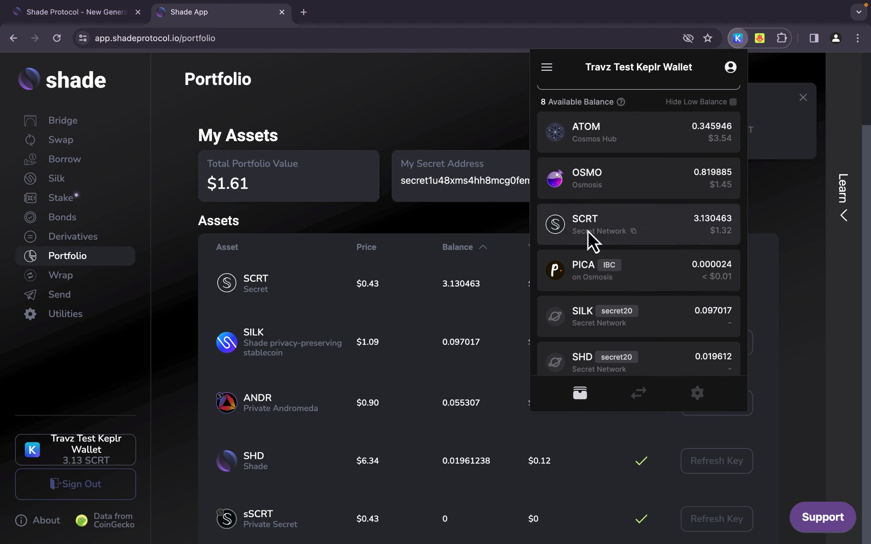
click(403, 224)
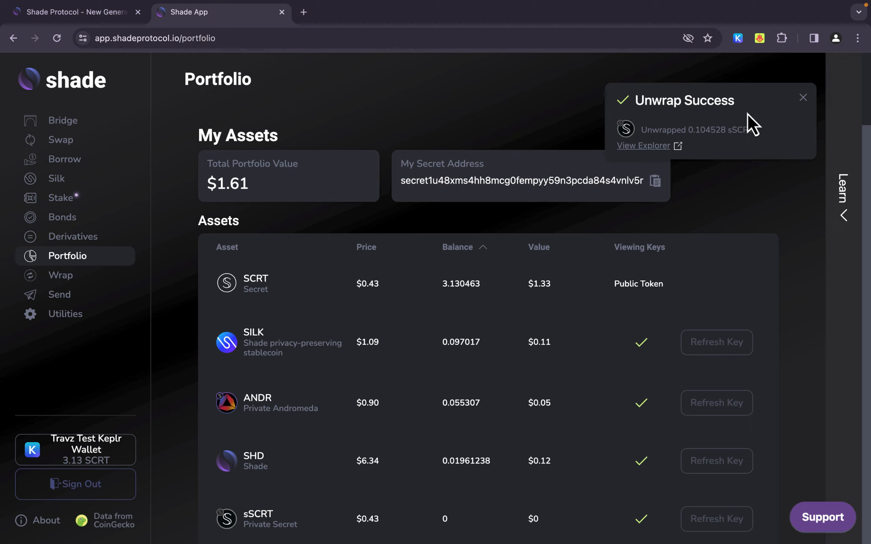
click(804, 101)
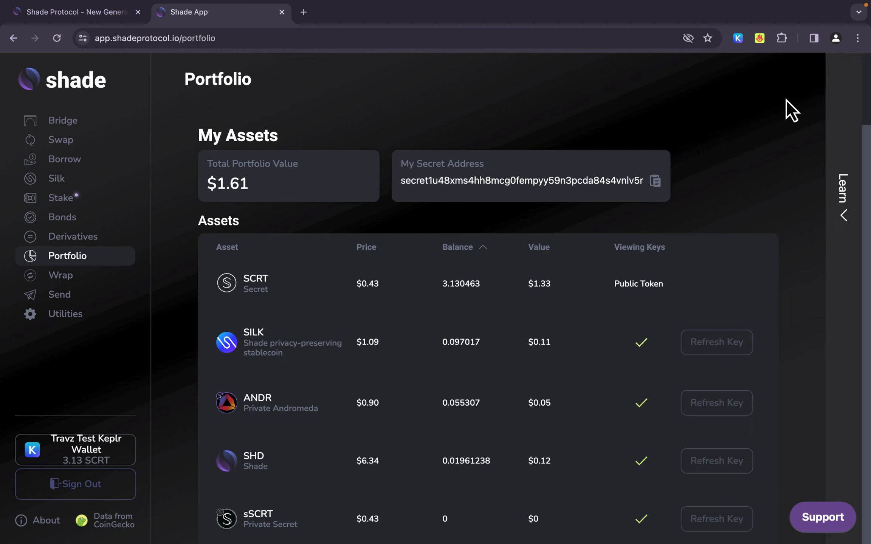